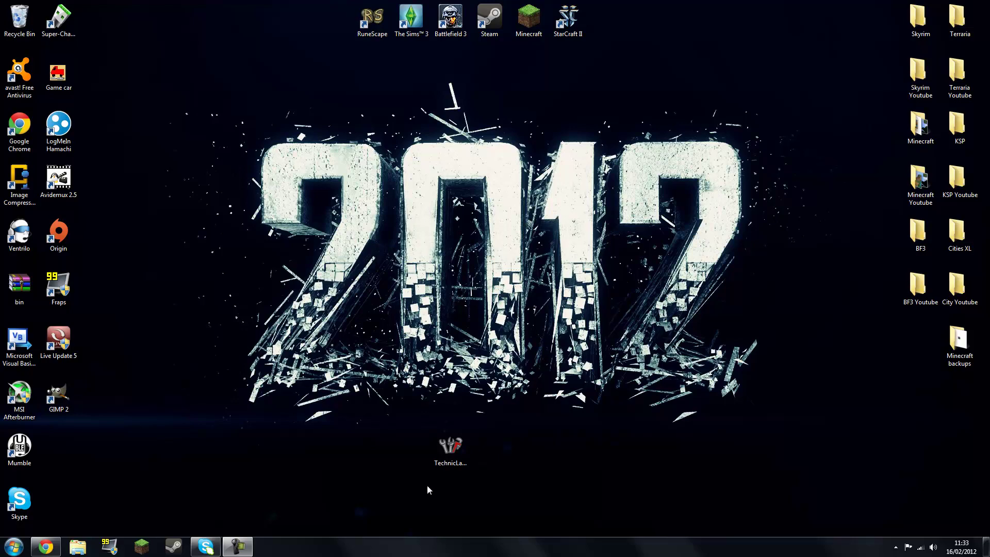
# Launch TechnicLauncher-v0.2 from the desktop, allowing the unverified program to run.
pyautogui.moveTo(444, 439)
pyautogui.mouseDown()
pyautogui.moveTo(468, 456)
pyautogui.moveTo(495, 457)
pyautogui.mouseUp()
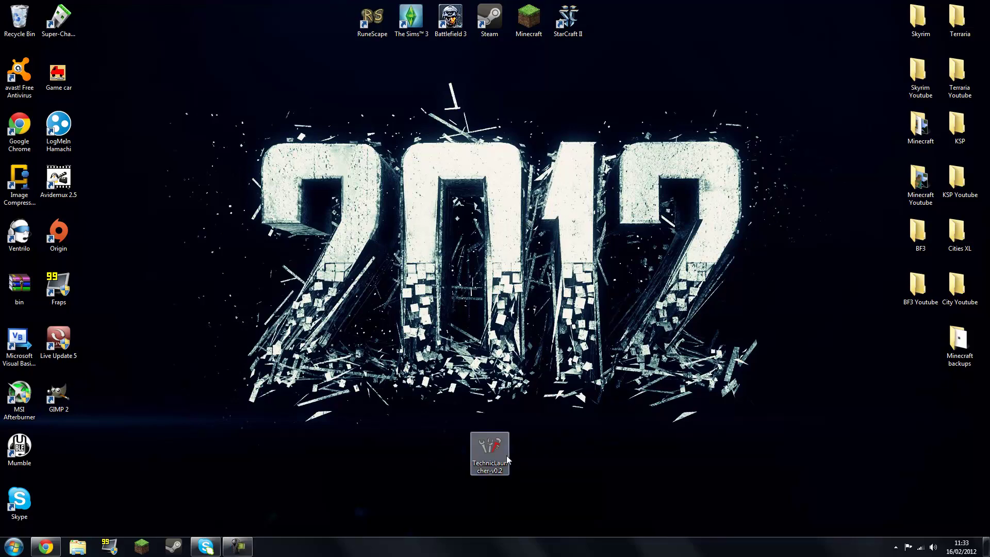
pyautogui.doubleClick(489, 451)
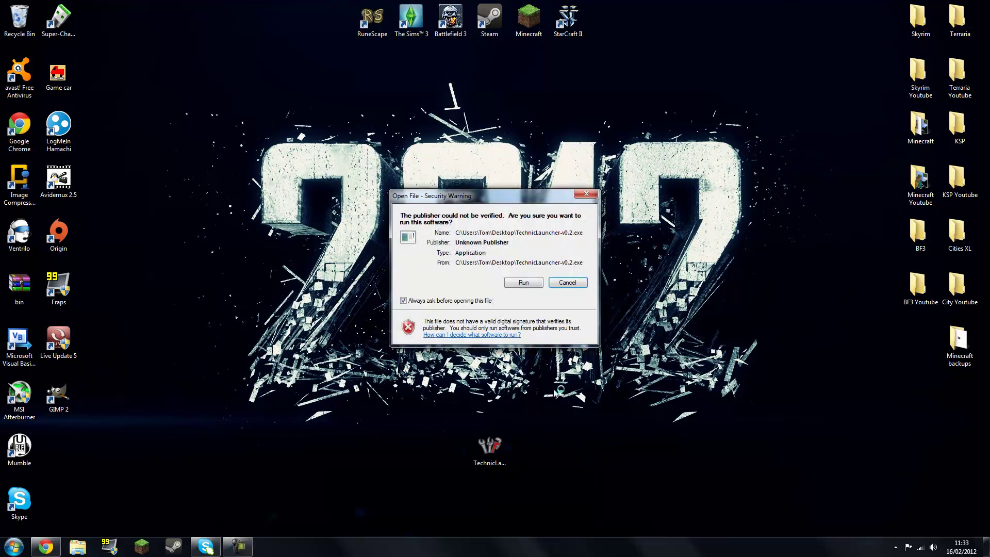
pyautogui.click(521, 282)
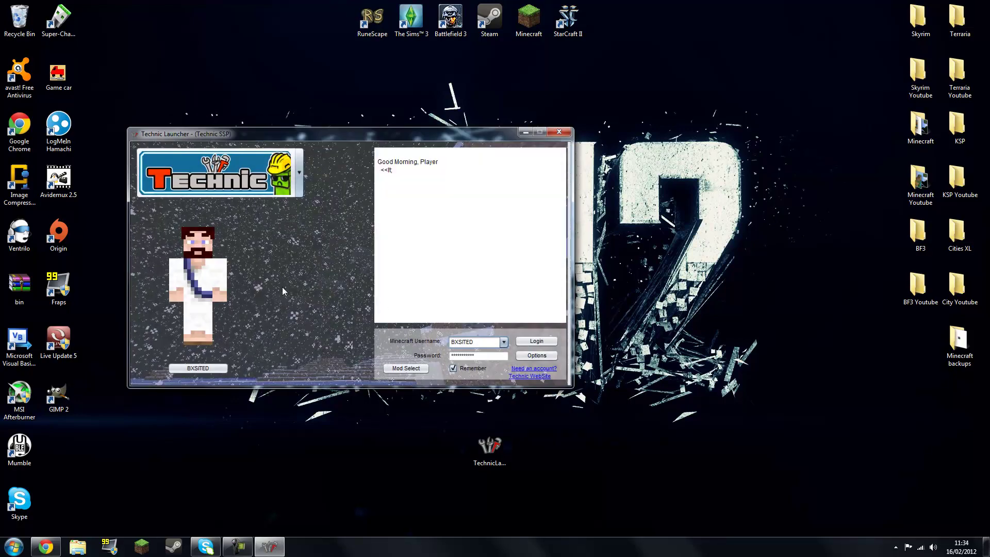
# Keep Technic as the chosen modpack and move the launcher window to the right.
pyautogui.moveTo(327, 137); pyautogui.dragTo(378, 146)
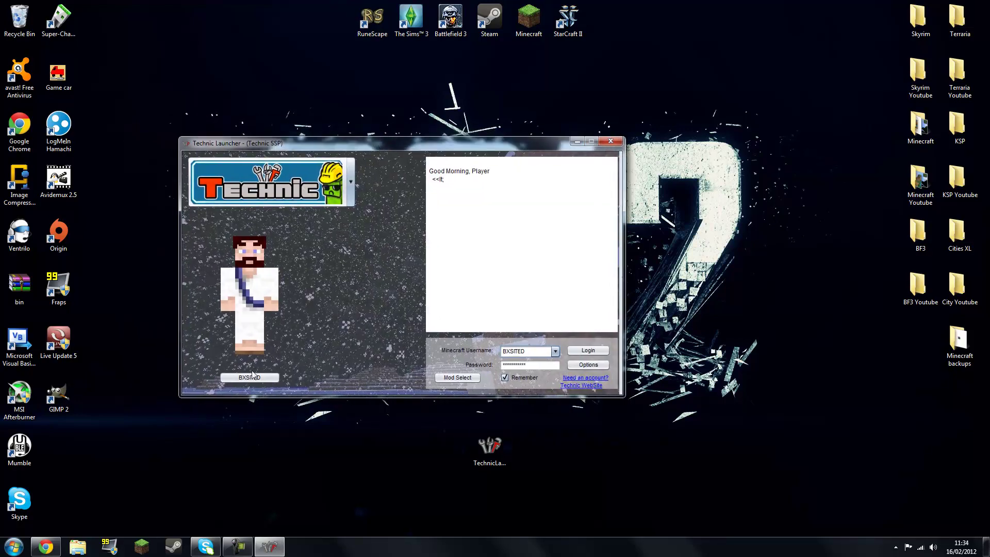
pyautogui.click(350, 192)
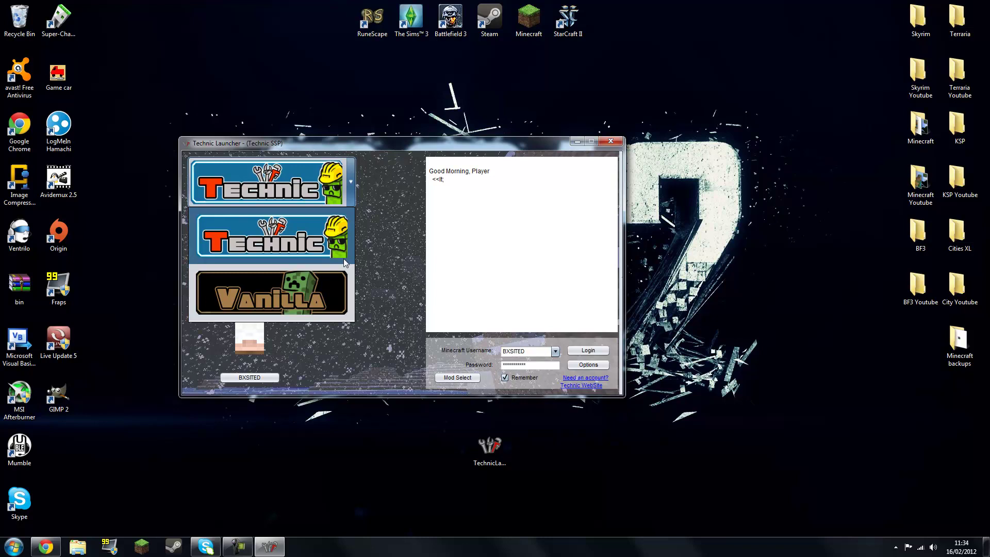
pyautogui.click(375, 212)
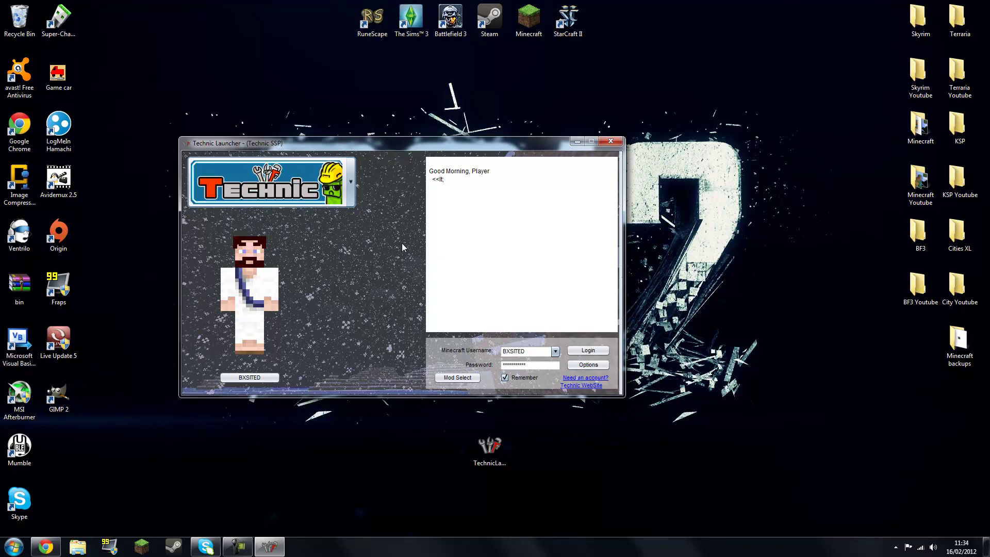
pyautogui.moveTo(401, 140); pyautogui.dragTo(574, 145)
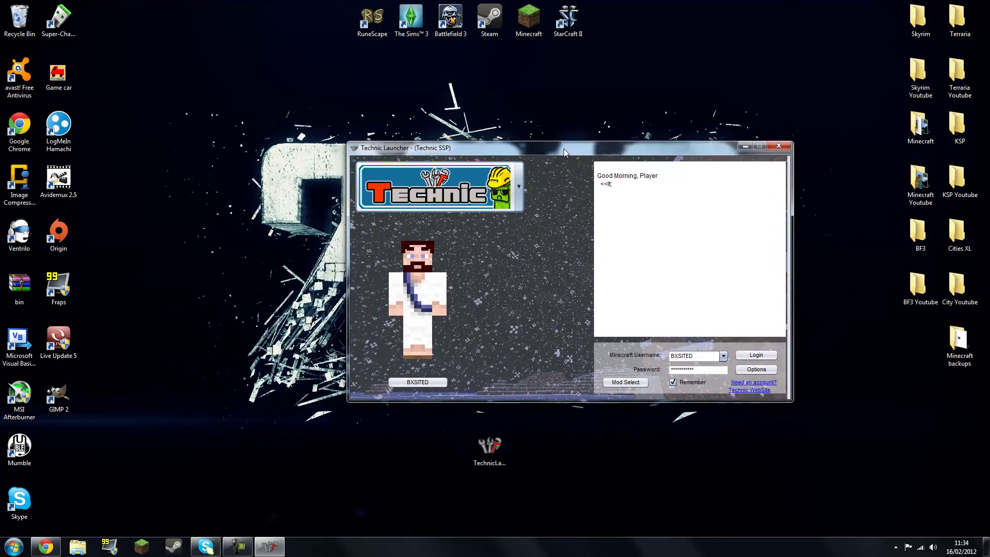
# Close the launcher and scroll Chrome's Technic 6 SSP page to the launcher download links.
pyautogui.click(780, 148)
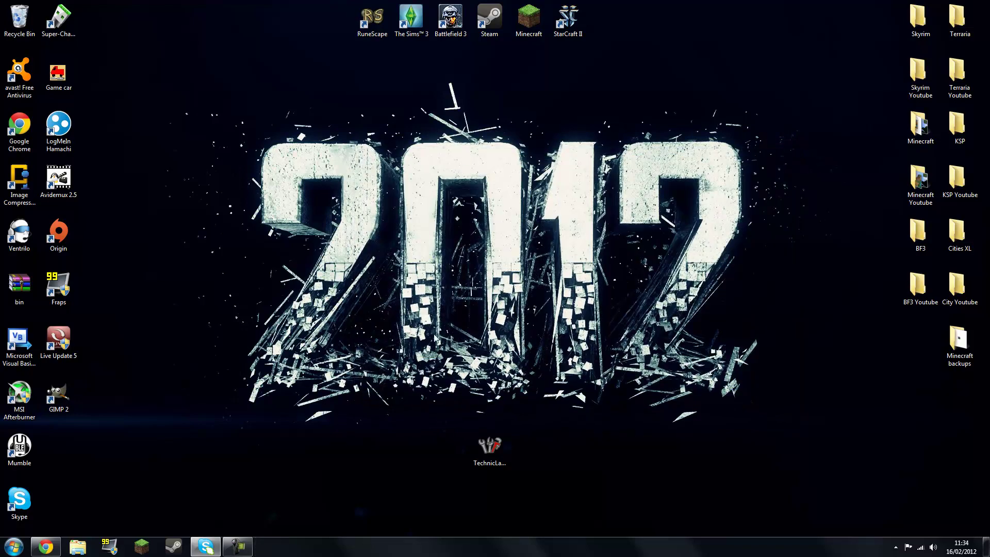
pyautogui.click(43, 551)
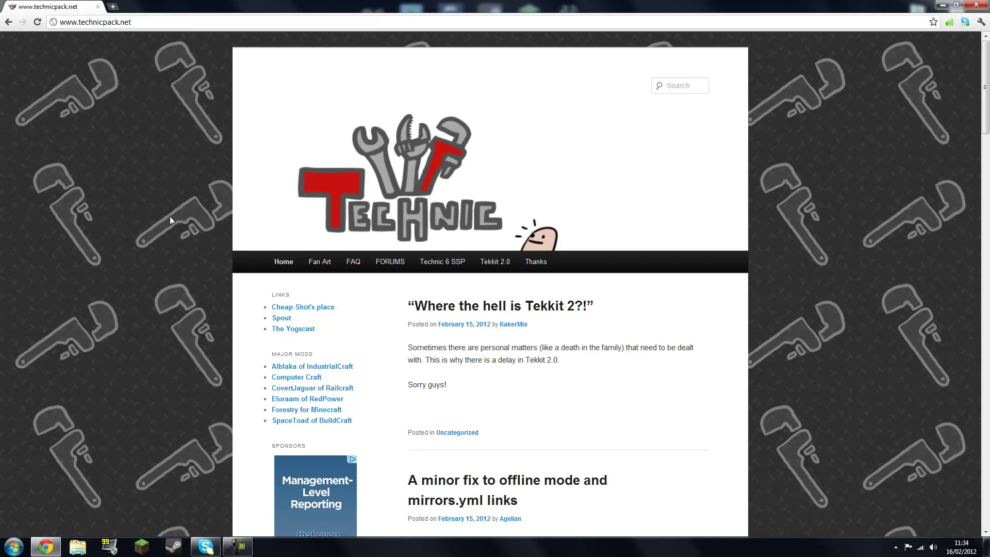
pyautogui.click(444, 266)
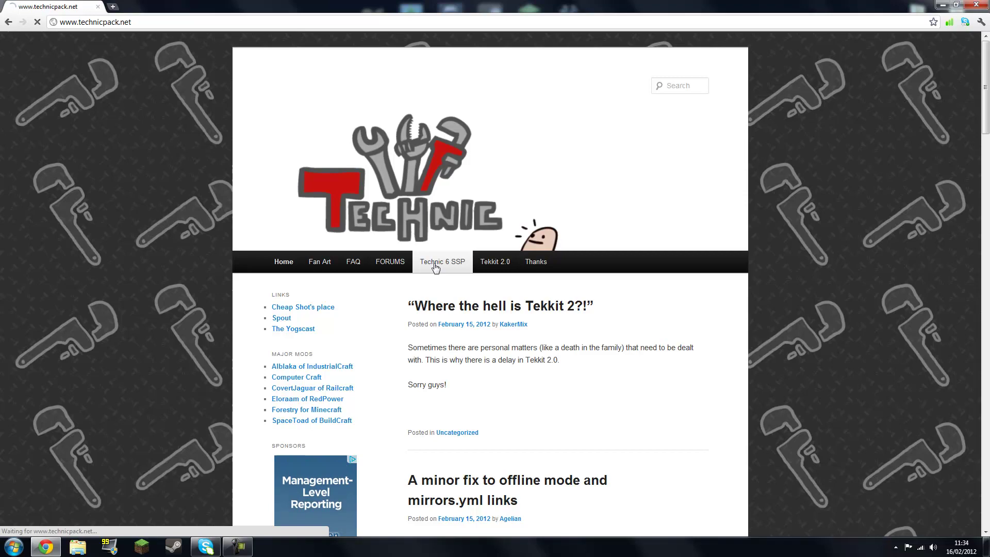
pyautogui.scroll(-7, 753, 273)
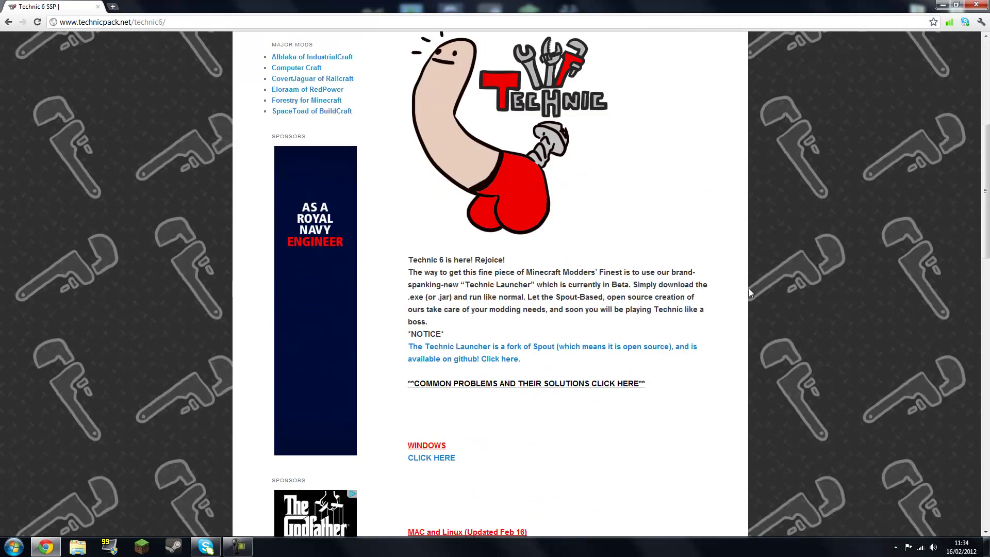
pyautogui.scroll(3, 729, 160)
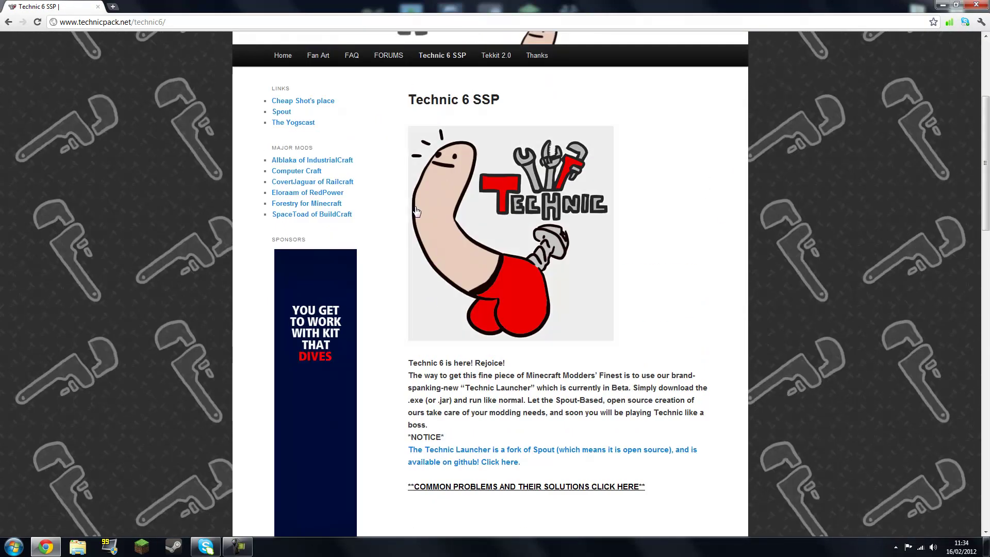
pyautogui.scroll(-4, 683, 218)
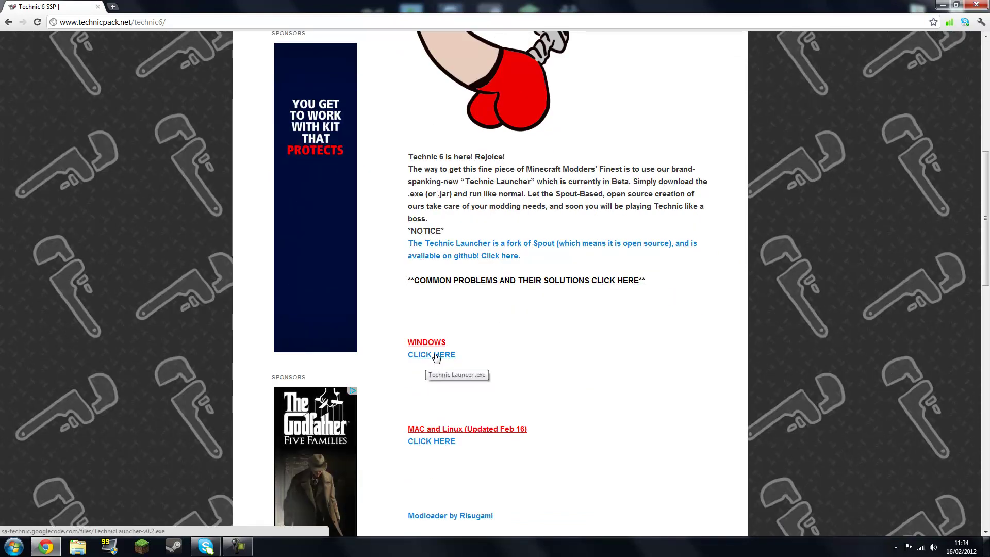
# Download the Windows launcher and show TechnicLauncher-v0.2 in the Downloads folder.
pyautogui.click(436, 356)
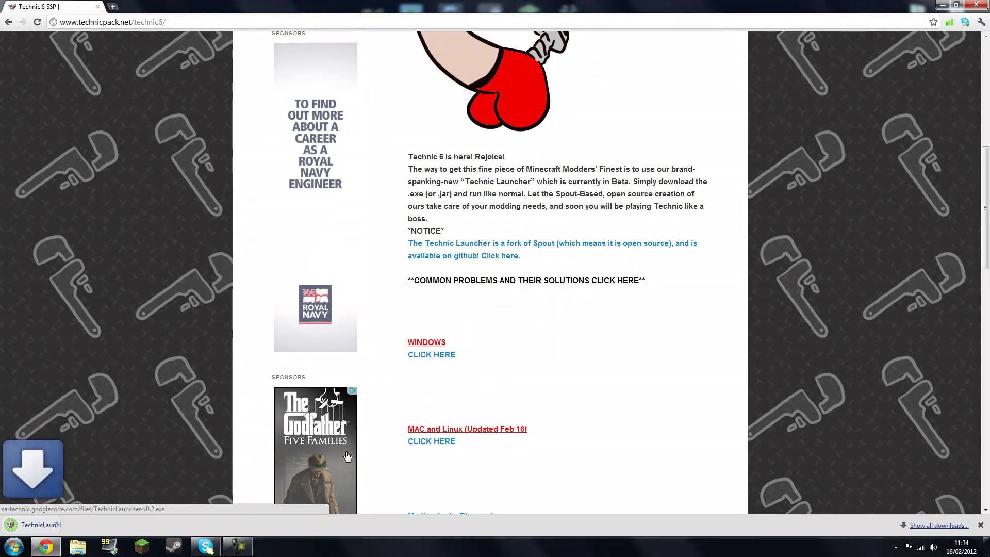
pyautogui.click(105, 525)
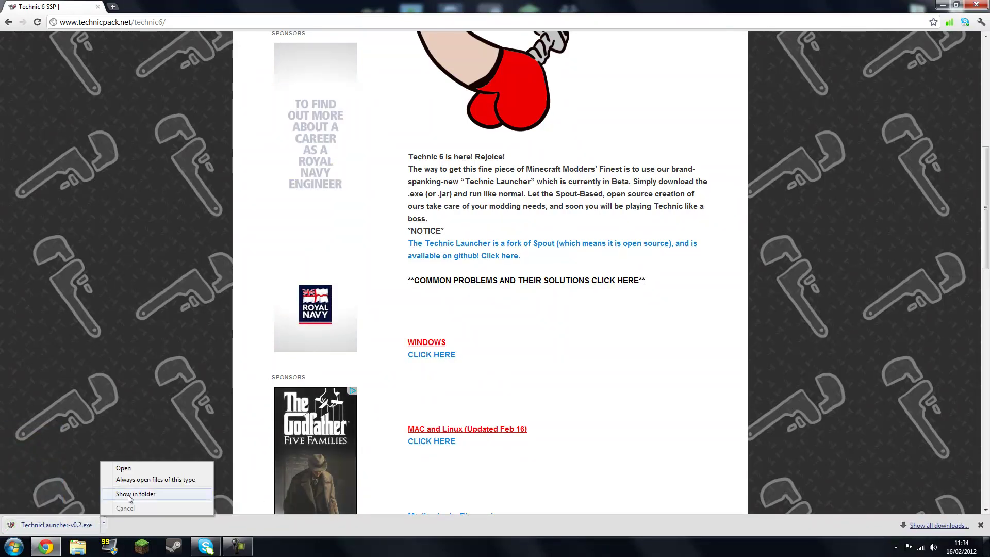
pyautogui.click(92, 423)
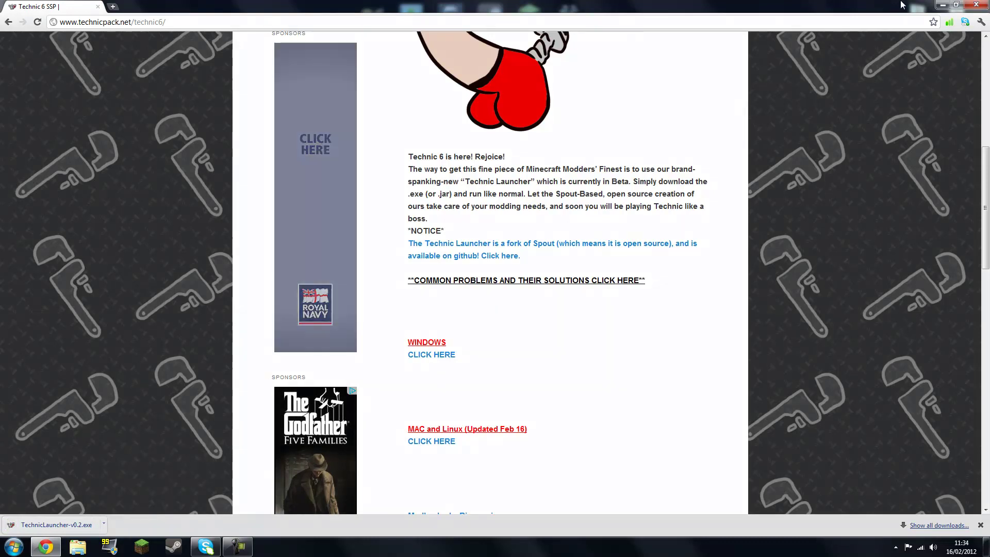
pyautogui.click(105, 525)
pyautogui.click(135, 494)
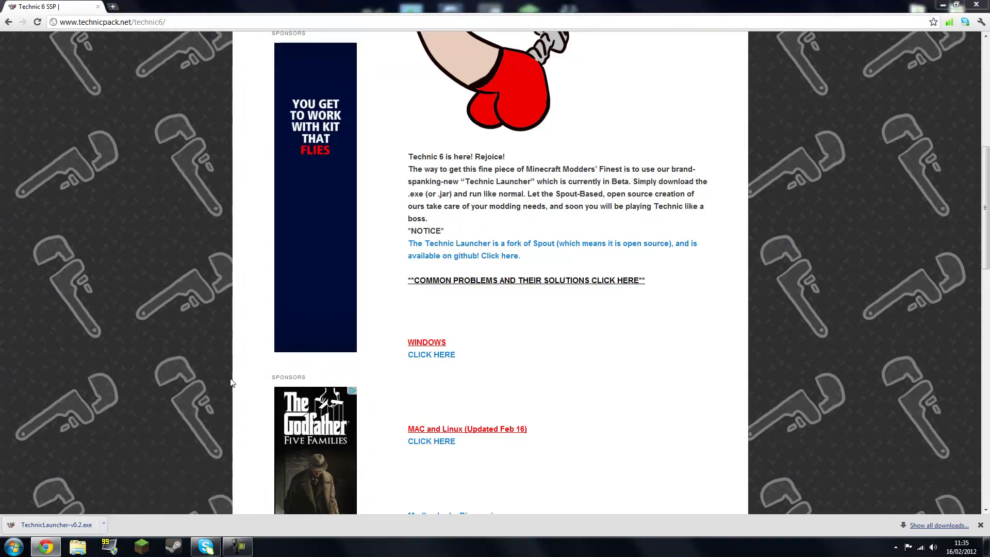
# Minimize Chrome and drag TechnicLauncher-v0.2 from Downloads onto the desktop.
pyautogui.scroll(-1, 729, 323)
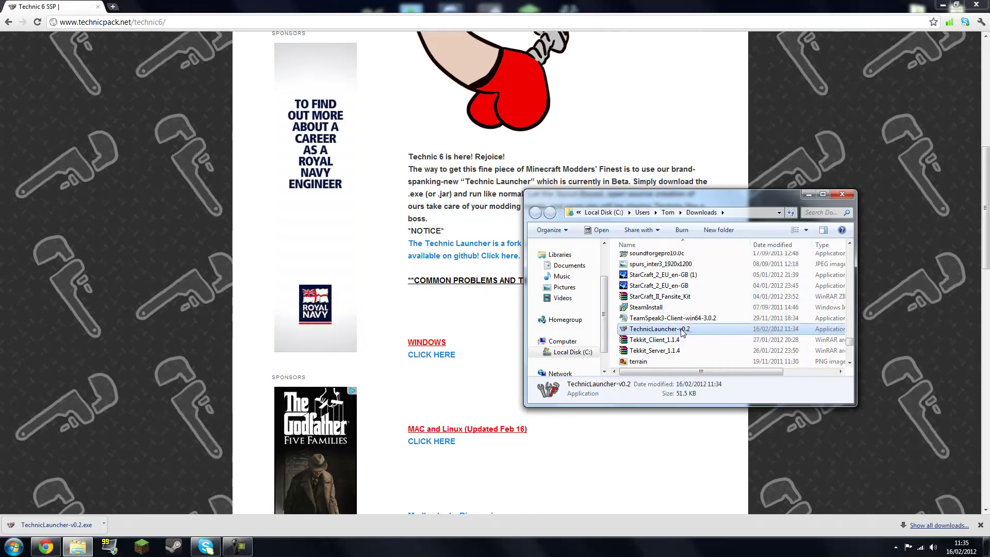
pyautogui.click(944, 6)
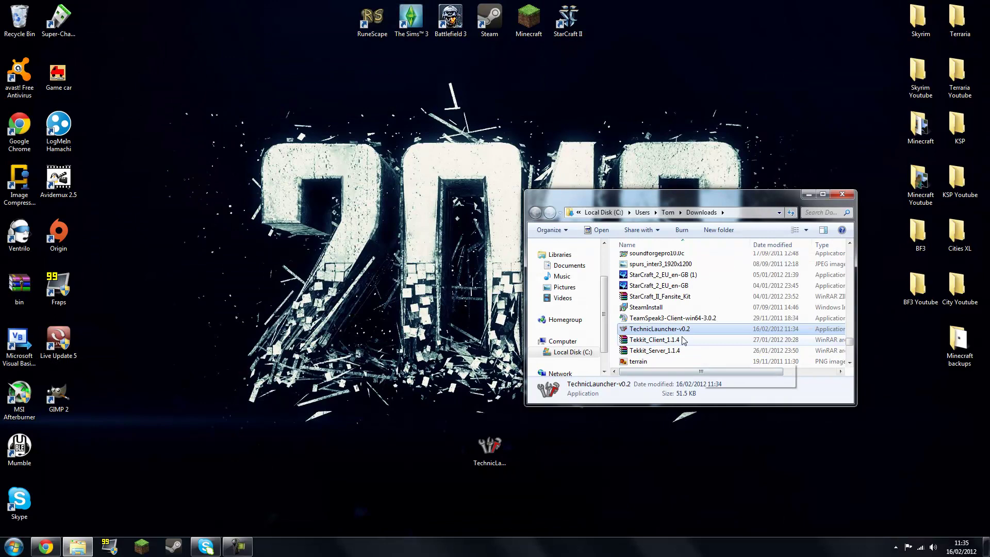
pyautogui.moveTo(674, 330)
pyautogui.mouseDown()
pyautogui.moveTo(710, 347)
pyautogui.moveTo(366, 407)
pyautogui.moveTo(504, 416)
pyautogui.moveTo(656, 343)
pyautogui.mouseUp()
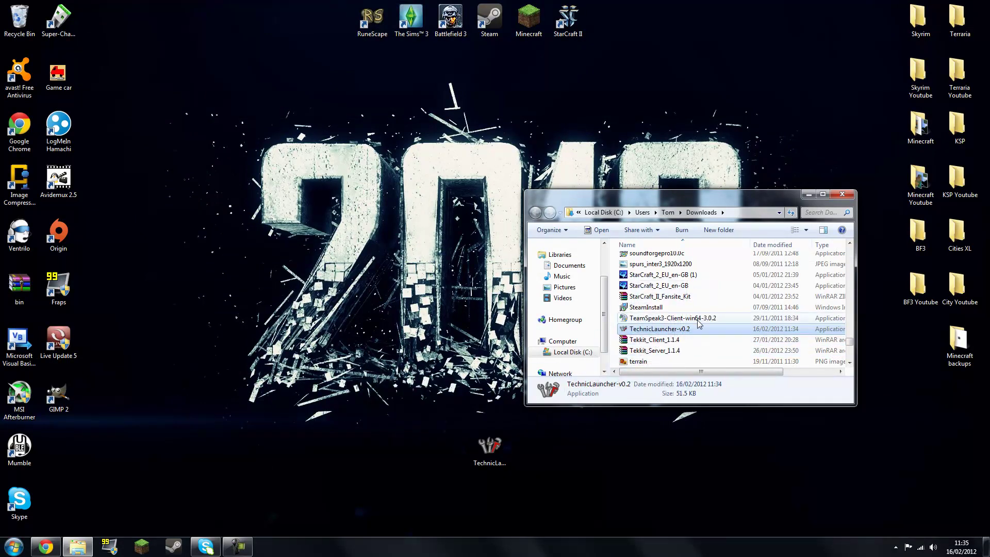
# Close the Downloads window and run the desktop TechnicLauncher-v0.2 copy, allowing it to run.
pyautogui.click(842, 196)
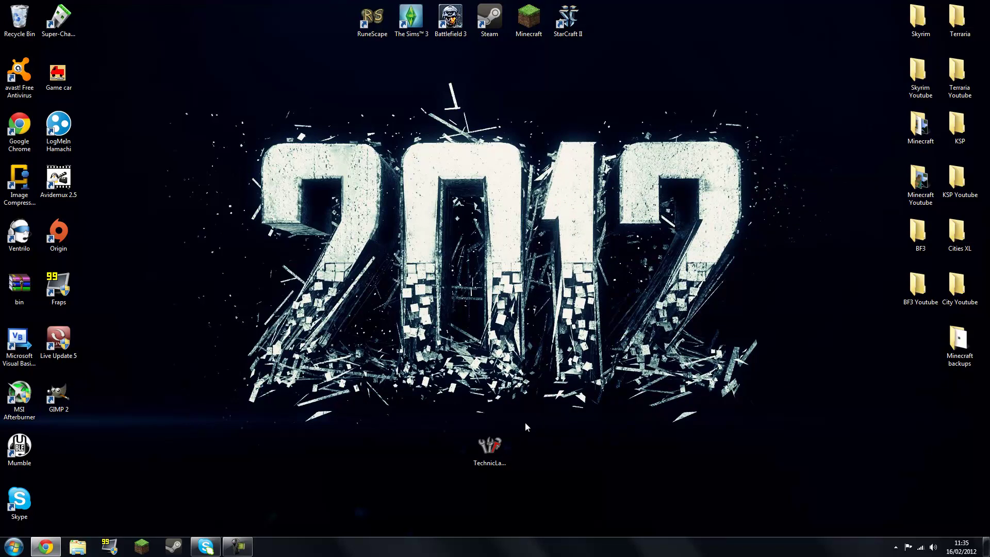
pyautogui.click(489, 462)
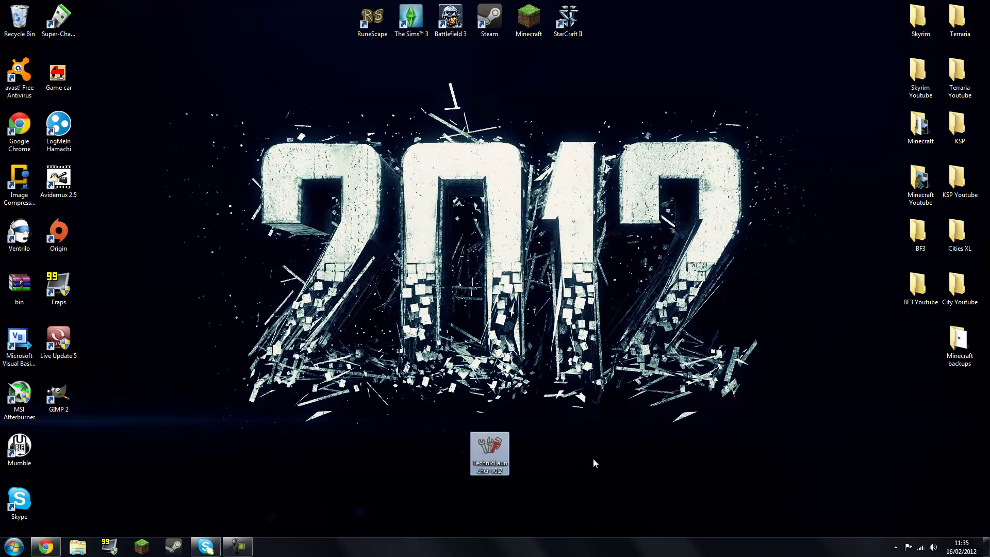
pyautogui.doubleClick(492, 457)
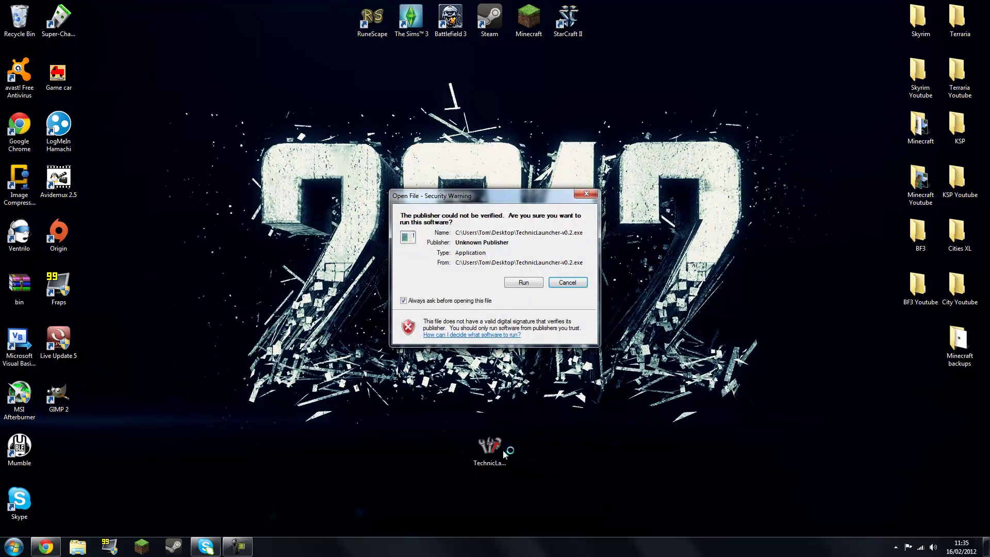
pyautogui.click(535, 283)
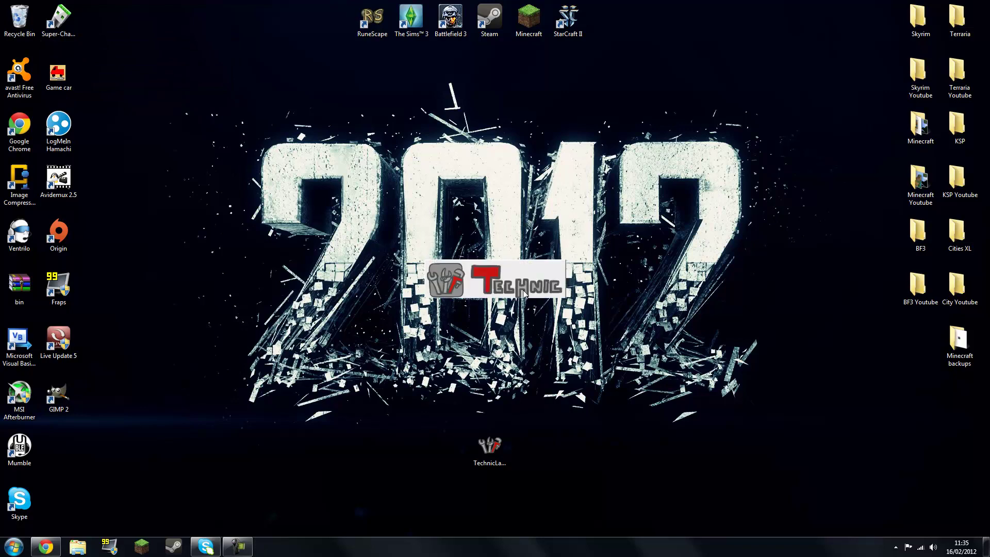
# Centre the launcher window and keep Technic selected in the modpack list.
pyautogui.moveTo(279, 59)
pyautogui.mouseDown()
pyautogui.moveTo(322, 93)
pyautogui.moveTo(492, 116)
pyautogui.mouseUp()
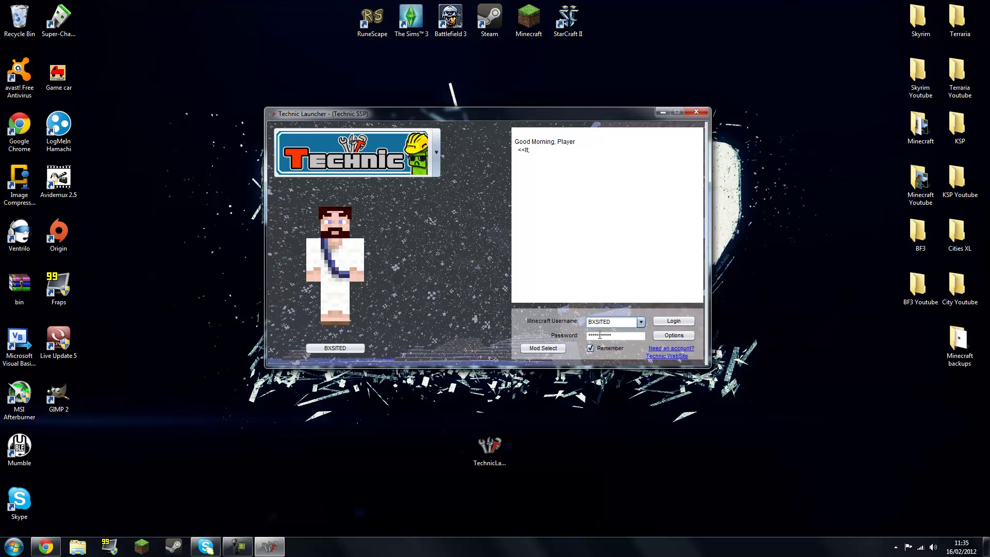
pyautogui.click(438, 160)
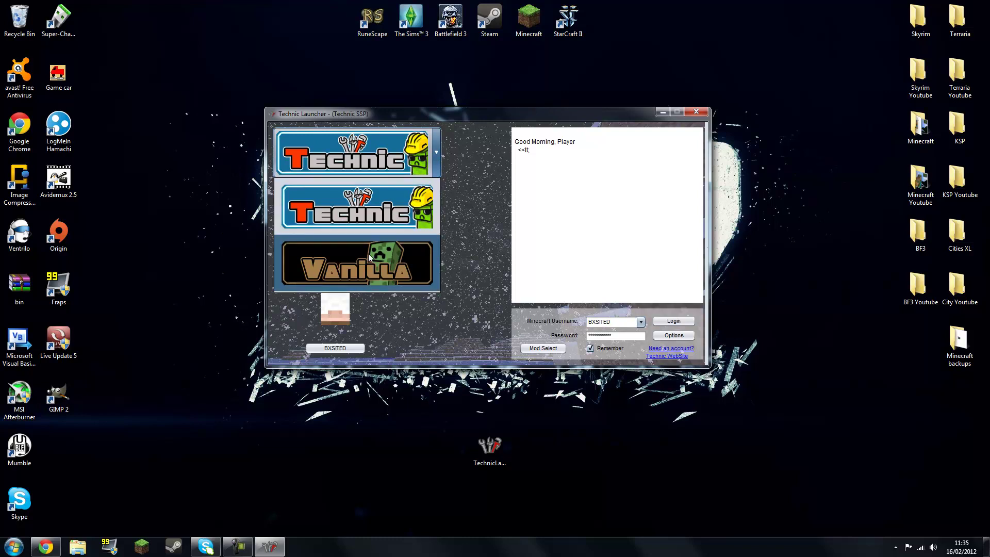
pyautogui.click(454, 186)
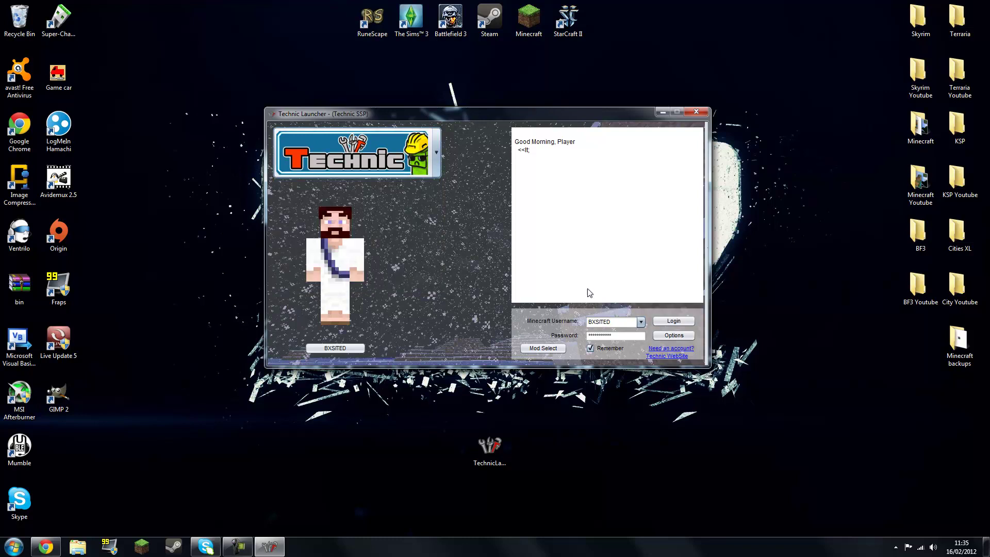
# Log in to launch Technic SSP and reposition the game window while the Mojang splash loads.
pyautogui.click(677, 324)
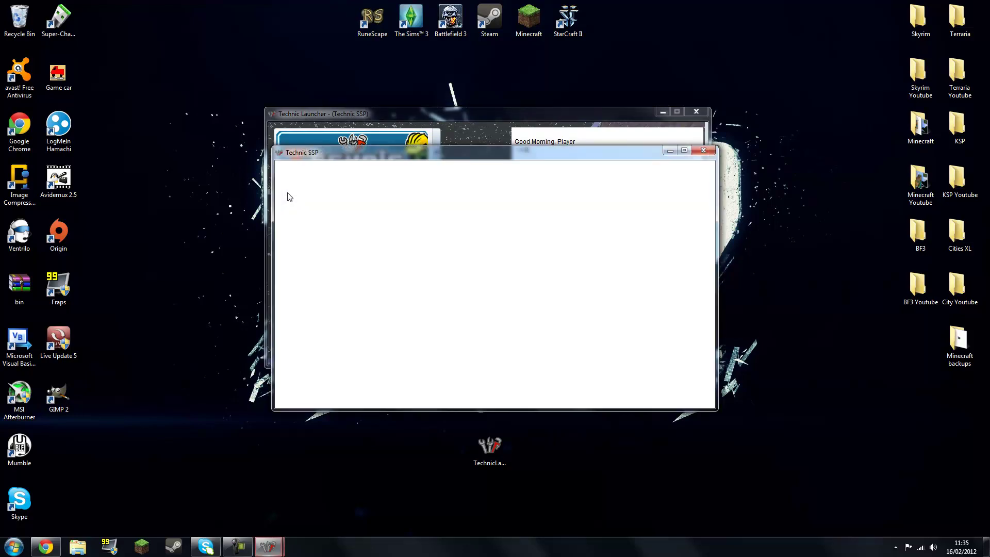
pyautogui.moveTo(606, 158); pyautogui.dragTo(701, 184)
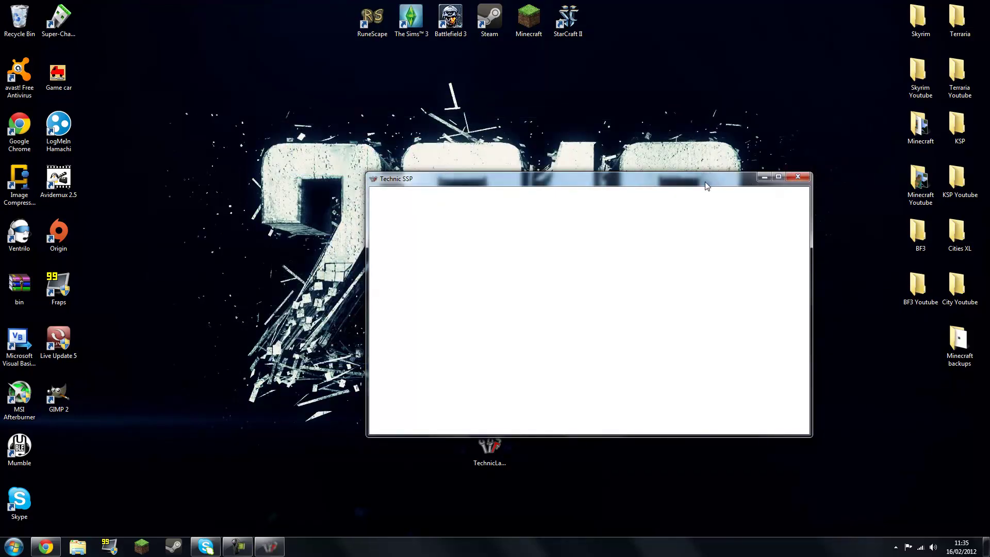
pyautogui.moveTo(705, 184)
pyautogui.mouseDown()
pyautogui.moveTo(612, 132)
pyautogui.moveTo(623, 130)
pyautogui.mouseUp()
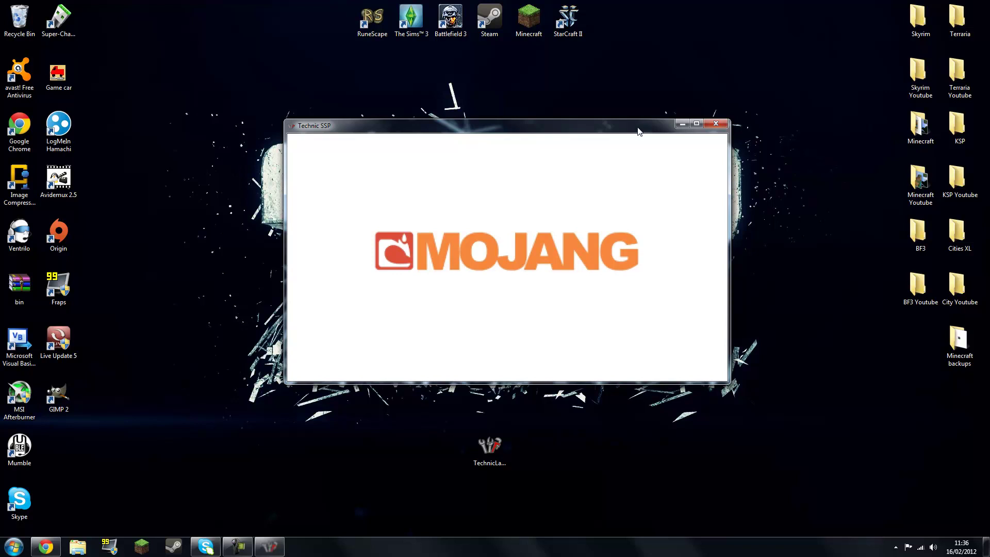
pyautogui.moveTo(640, 129)
pyautogui.mouseDown()
pyautogui.moveTo(649, 146)
pyautogui.moveTo(662, 112)
pyautogui.moveTo(624, 110)
pyautogui.mouseUp()
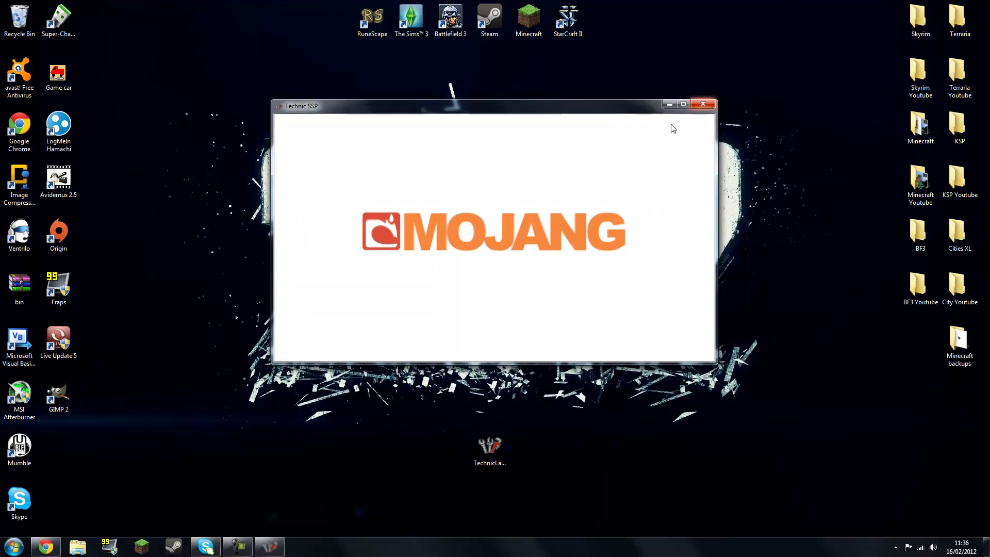
# Close the game window, go to %appdata% in Explorer, and open .techniclauncher.
pyautogui.click(696, 108)
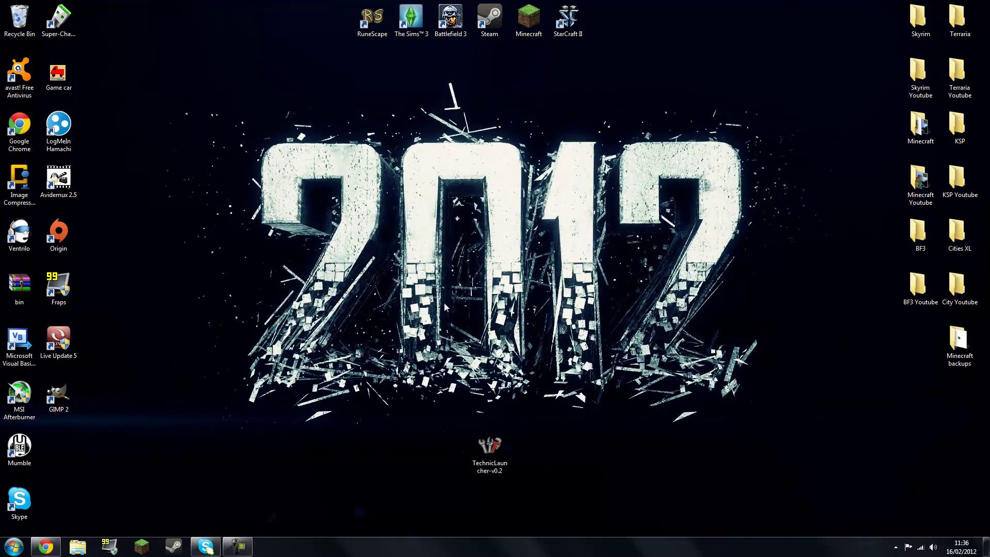
pyautogui.click(77, 547)
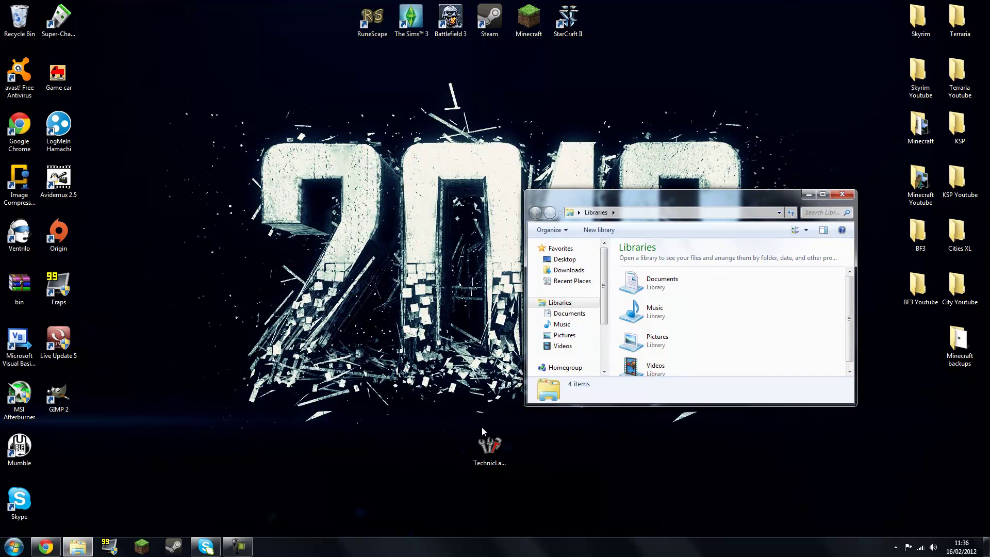
pyautogui.click(694, 214)
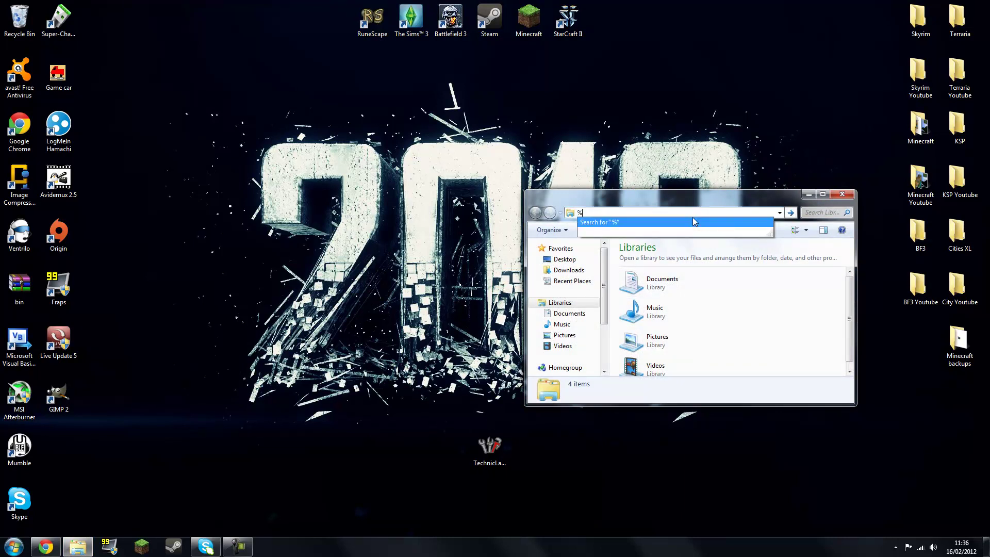
pyautogui.write('%appdat')
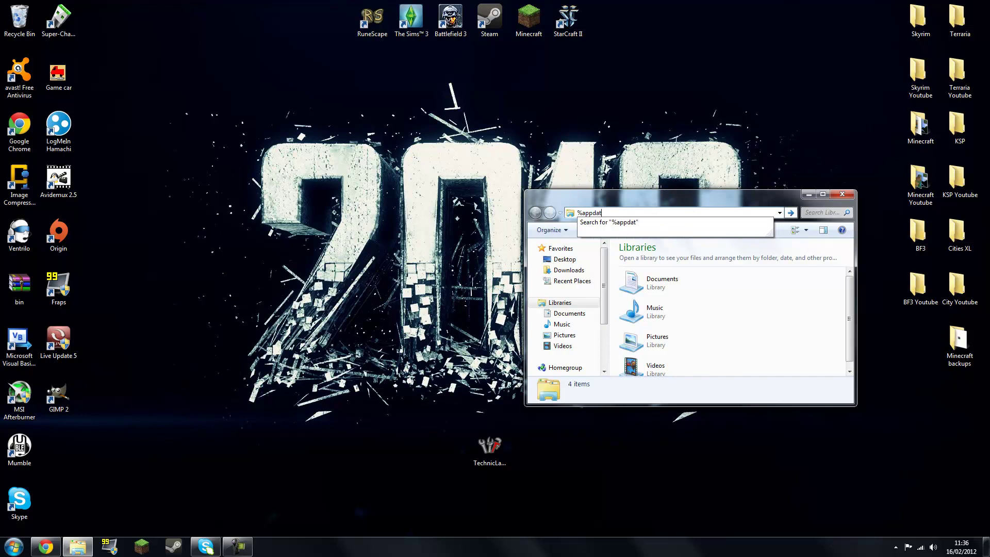
pyautogui.write('%')
pyautogui.press('Return')
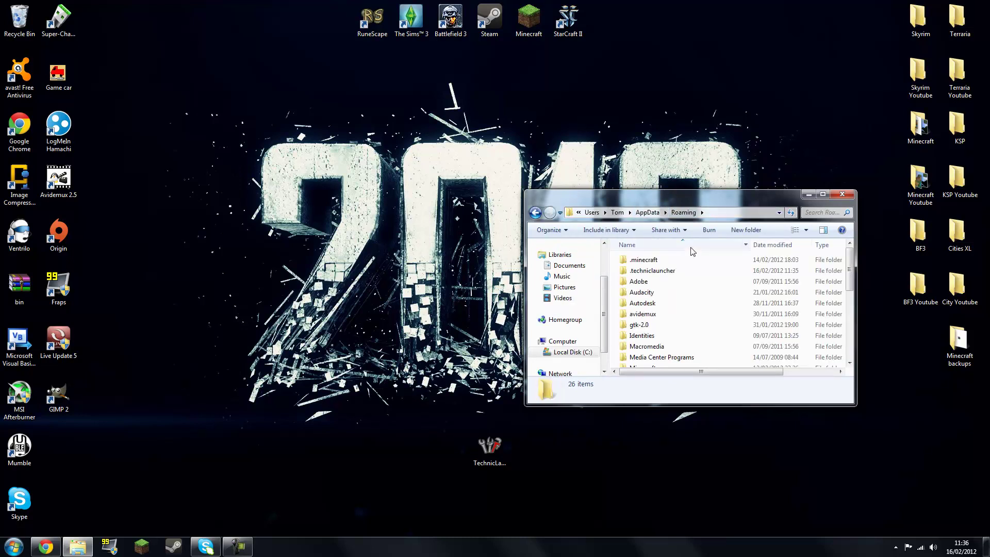
pyautogui.click(642, 260)
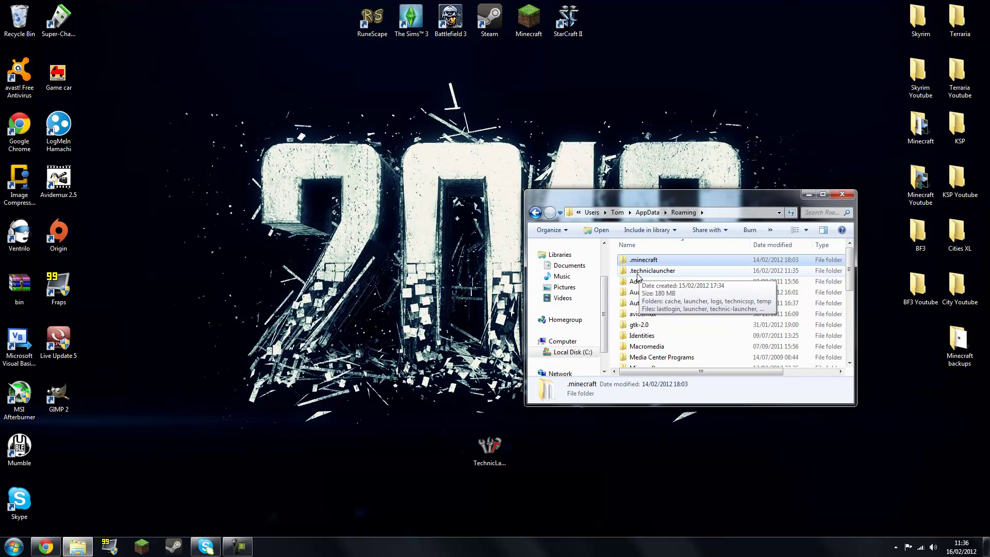
pyautogui.doubleClick(644, 271)
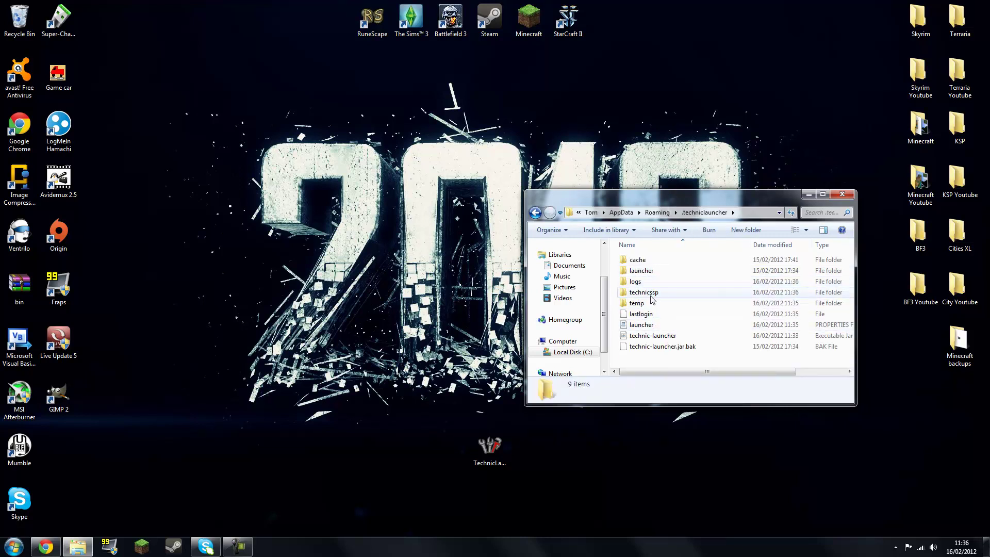
# Open technicssp, look over its saves and texturepacks folders, and enter the bin folder.
pyautogui.moveTo(650, 298)
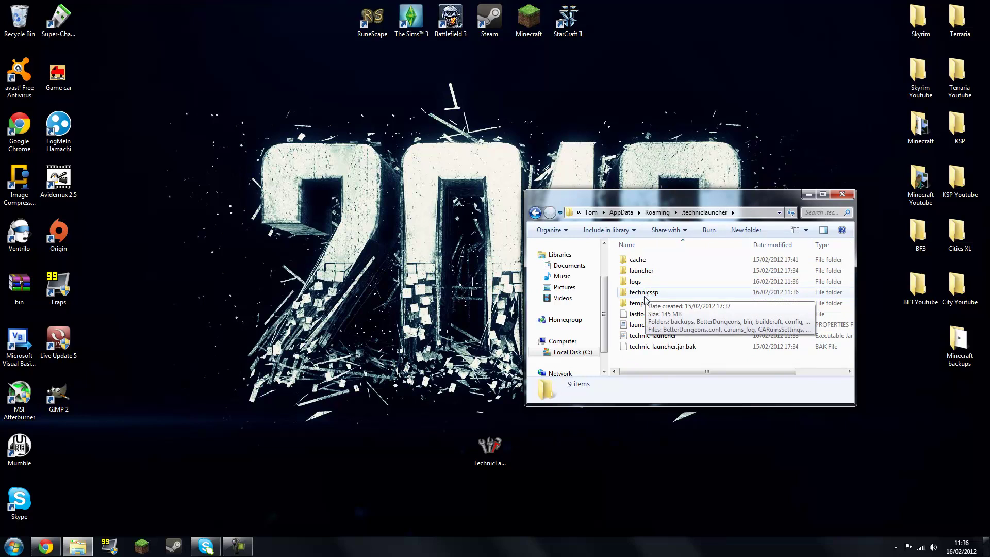
pyautogui.doubleClick(645, 296)
pyautogui.scroll(-2, 667, 292)
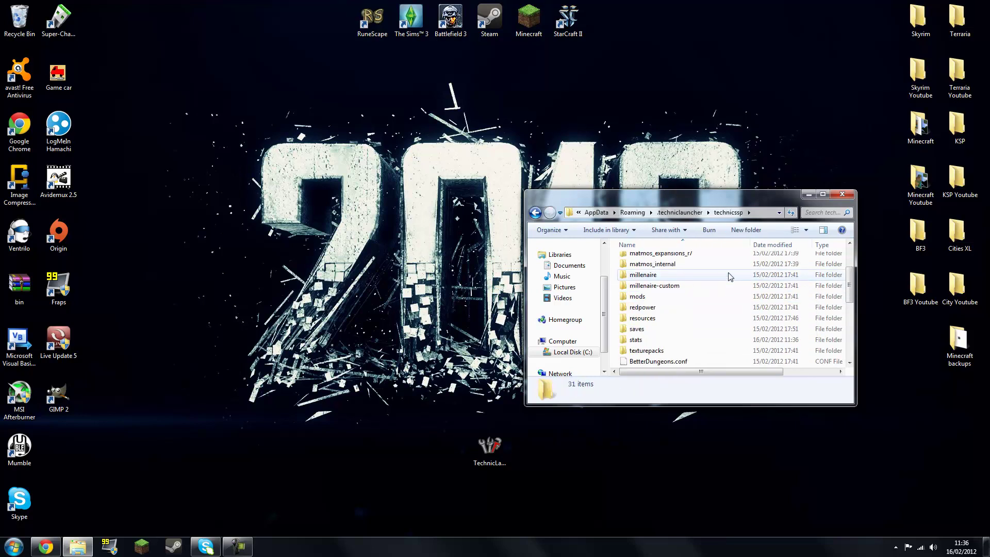
pyautogui.scroll(-2, 646, 301)
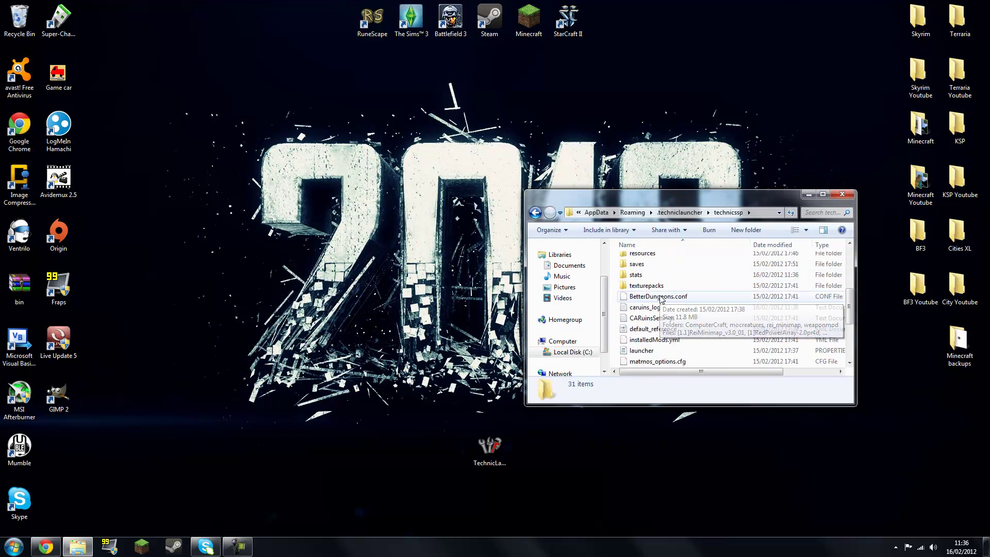
pyautogui.click(639, 266)
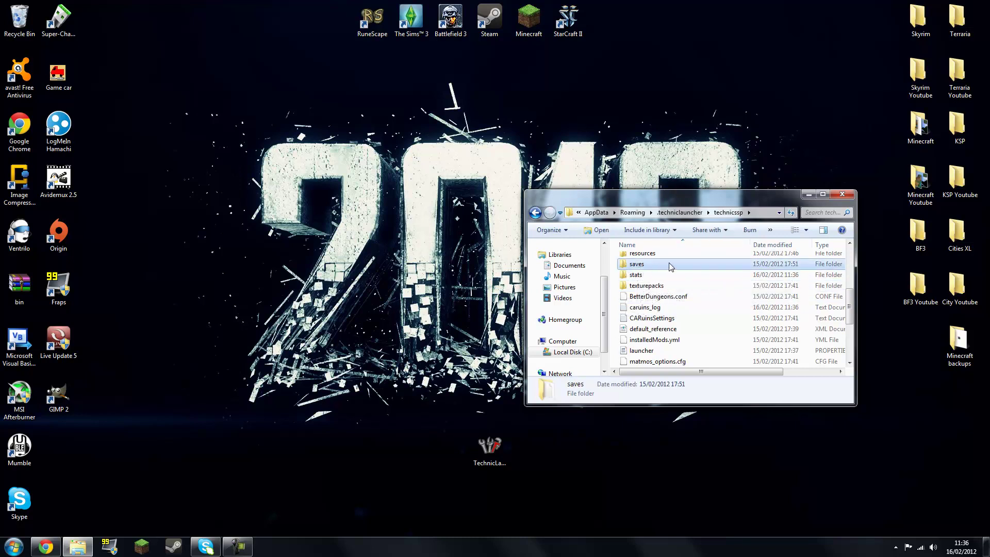
pyautogui.click(648, 287)
pyautogui.scroll(5, 652, 297)
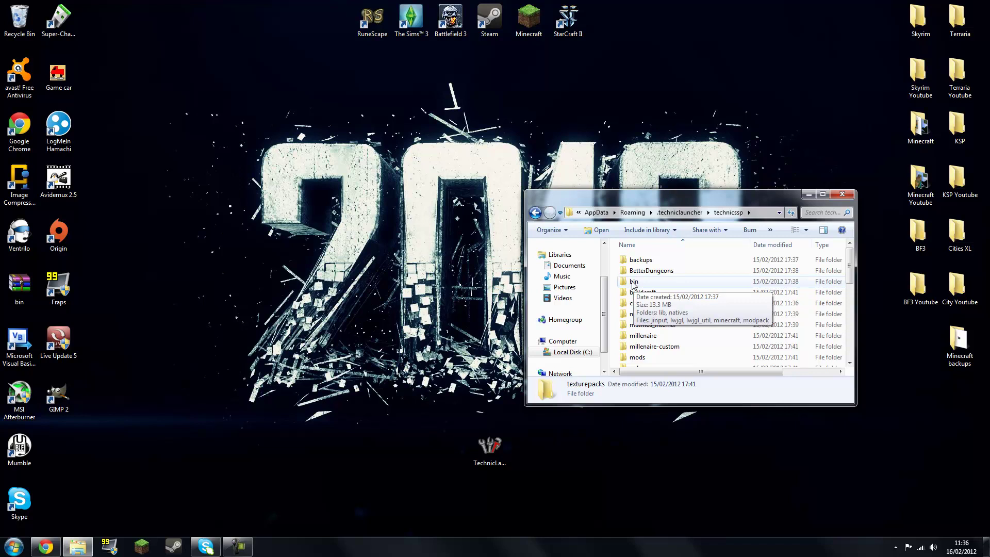
pyautogui.doubleClick(638, 282)
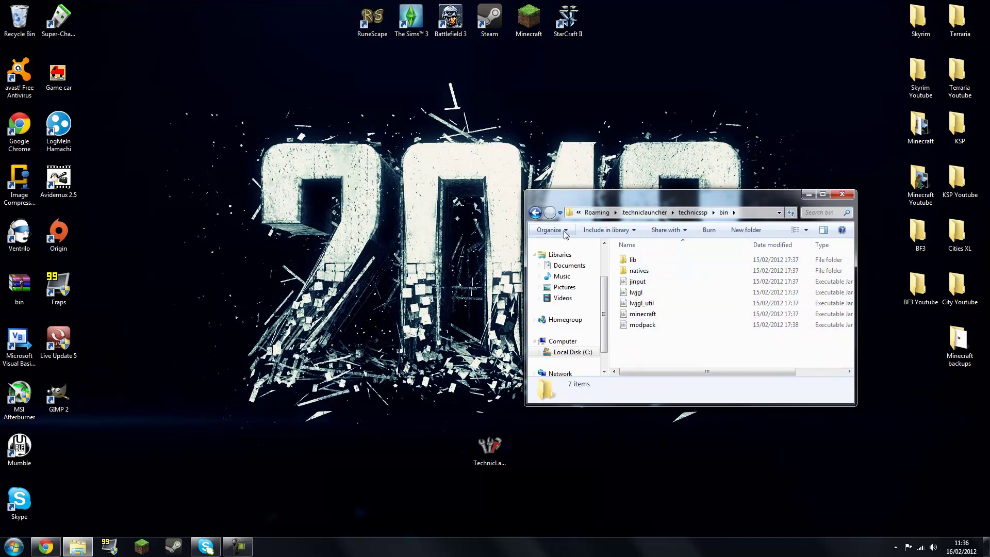
pyautogui.click(535, 212)
pyautogui.doubleClick(645, 283)
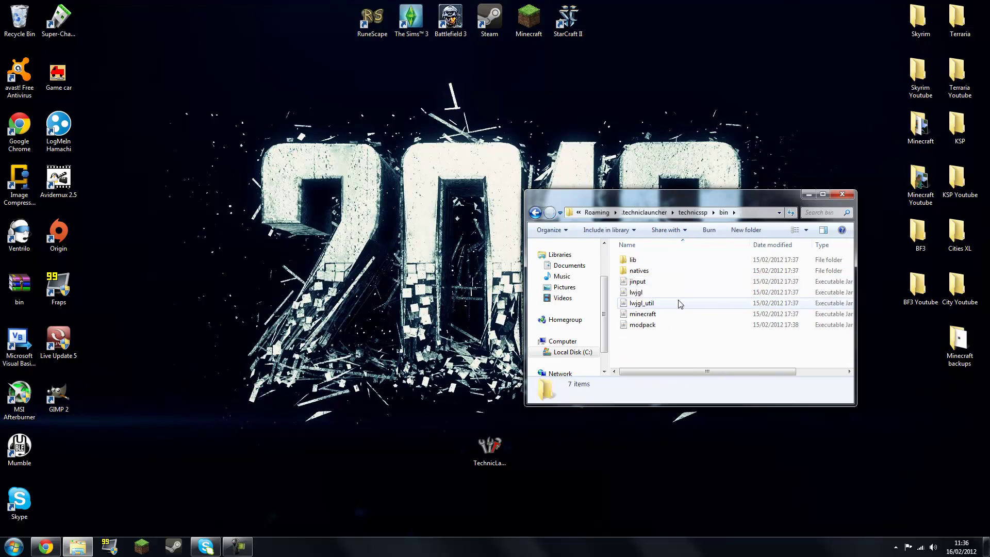
# Open minecraft.jar with WinRAR, dismiss the license reminder, scroll its contents, and close it.
pyautogui.rightClick(660, 316)
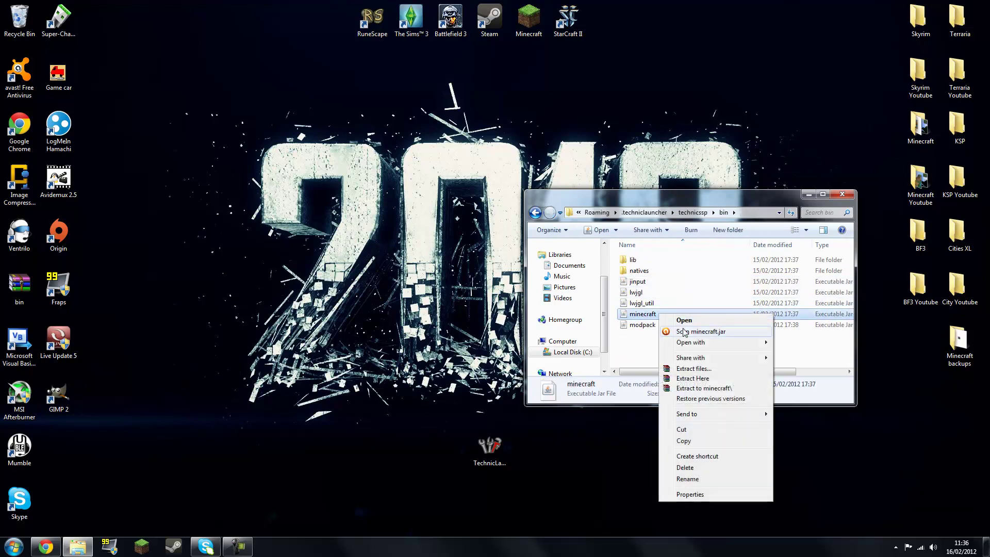
pyautogui.moveTo(754, 341)
pyautogui.click(811, 354)
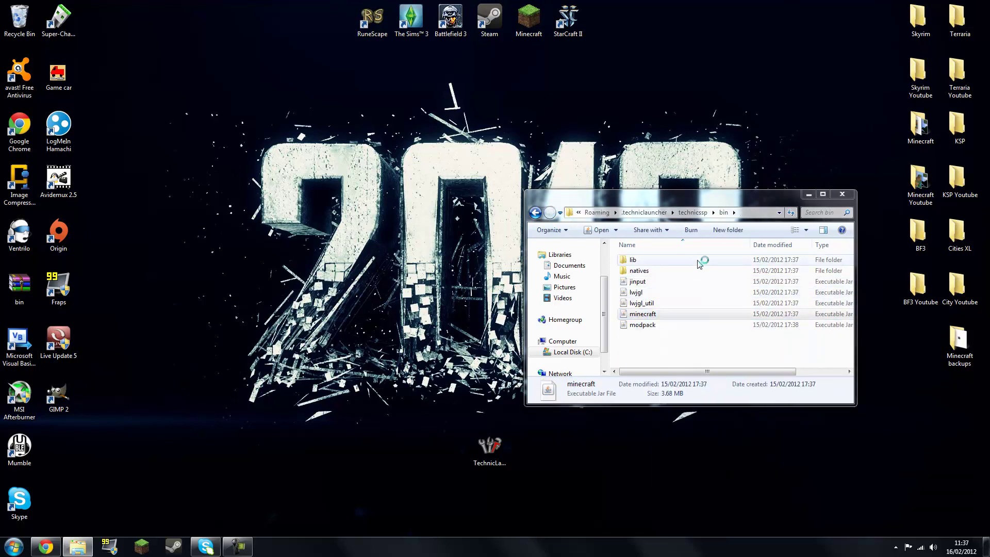
pyautogui.scroll(-4, 426, 238)
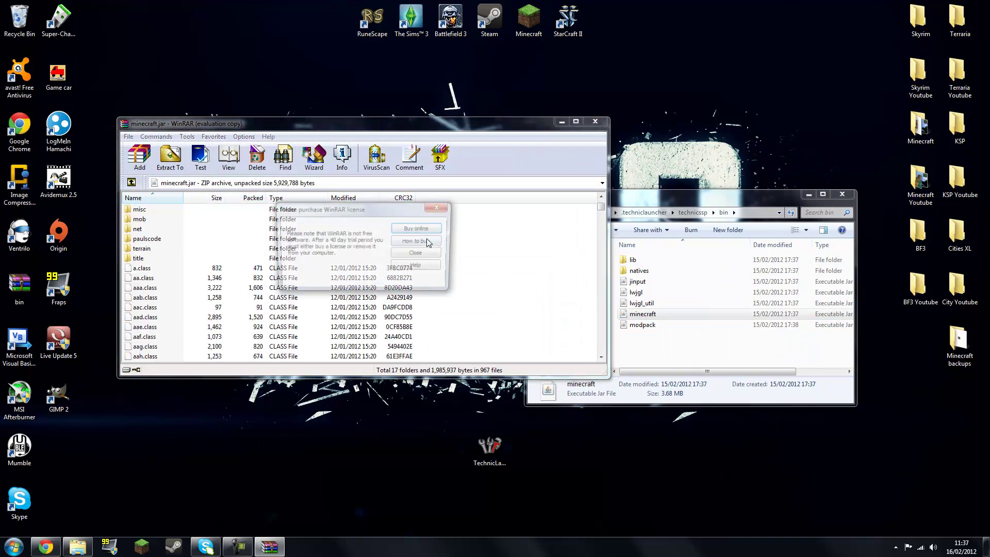
pyautogui.click(417, 254)
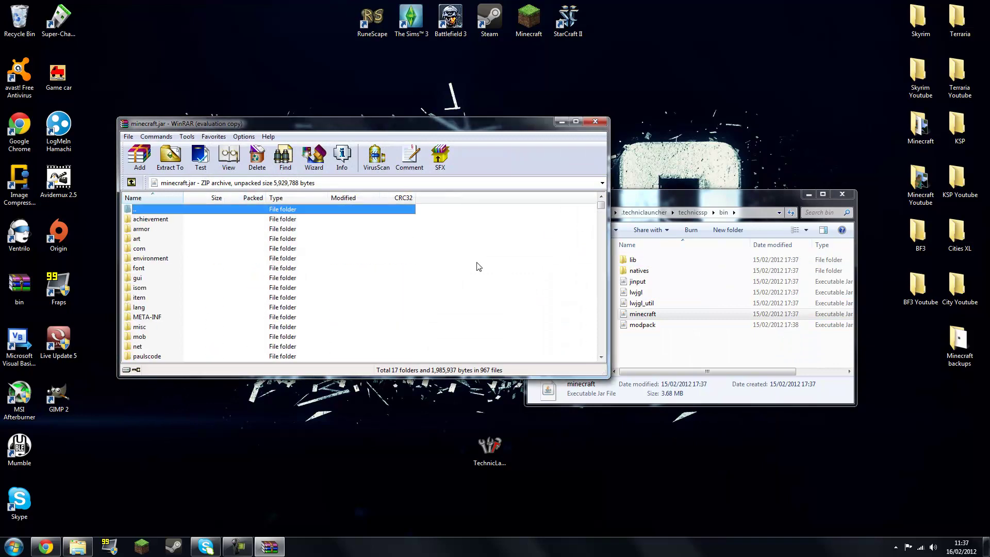
pyautogui.scroll(-6, 476, 266)
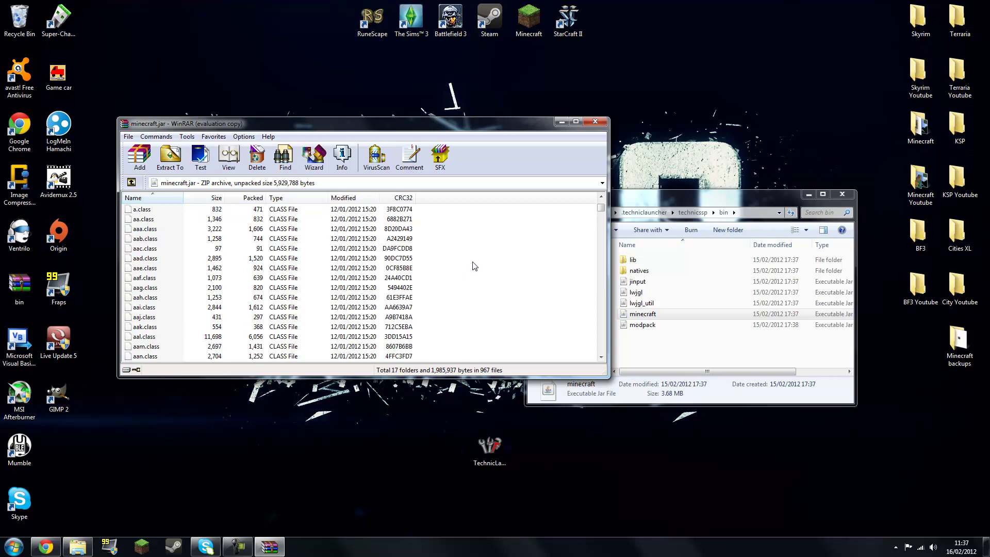
pyautogui.click(595, 122)
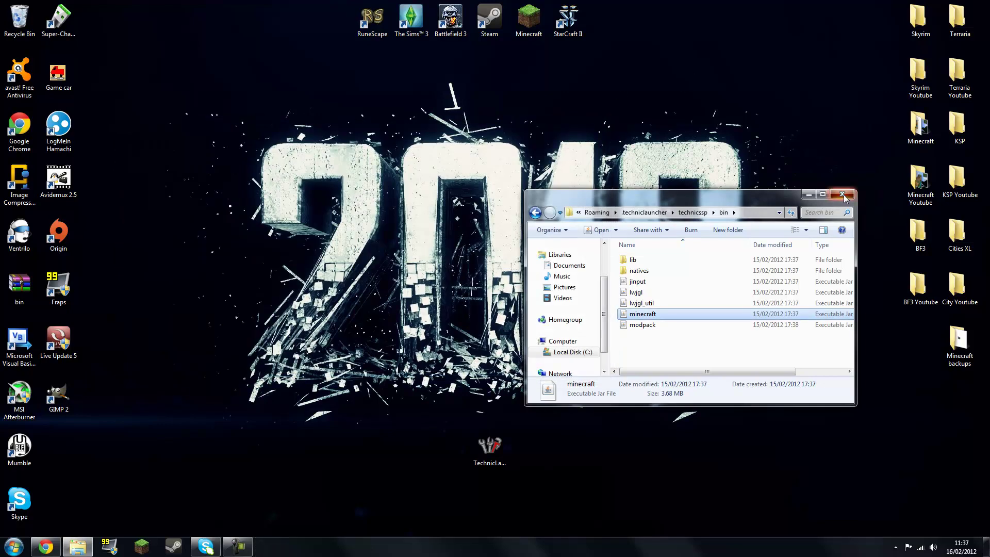
# Close the Explorer window showing the technicssp\bin folder.
pyautogui.click(842, 195)
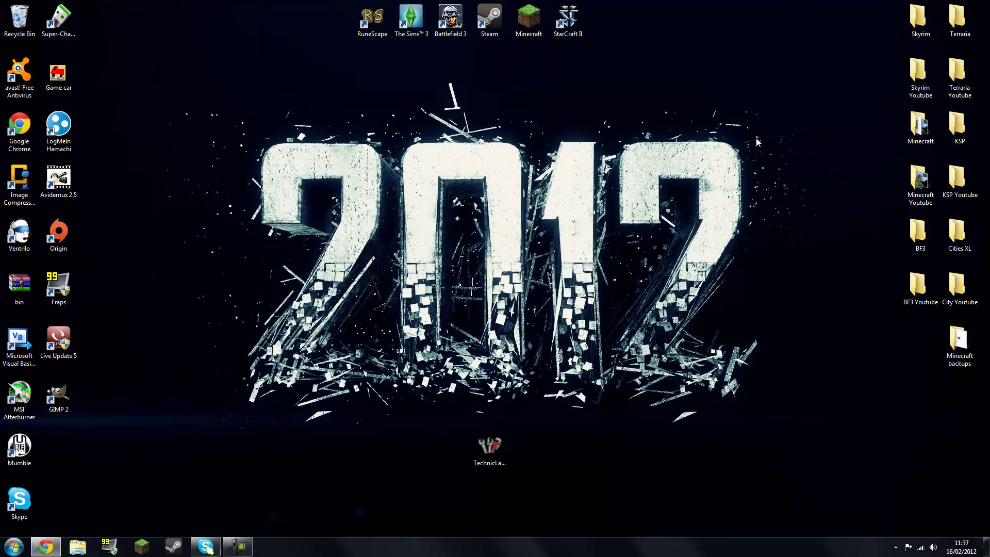